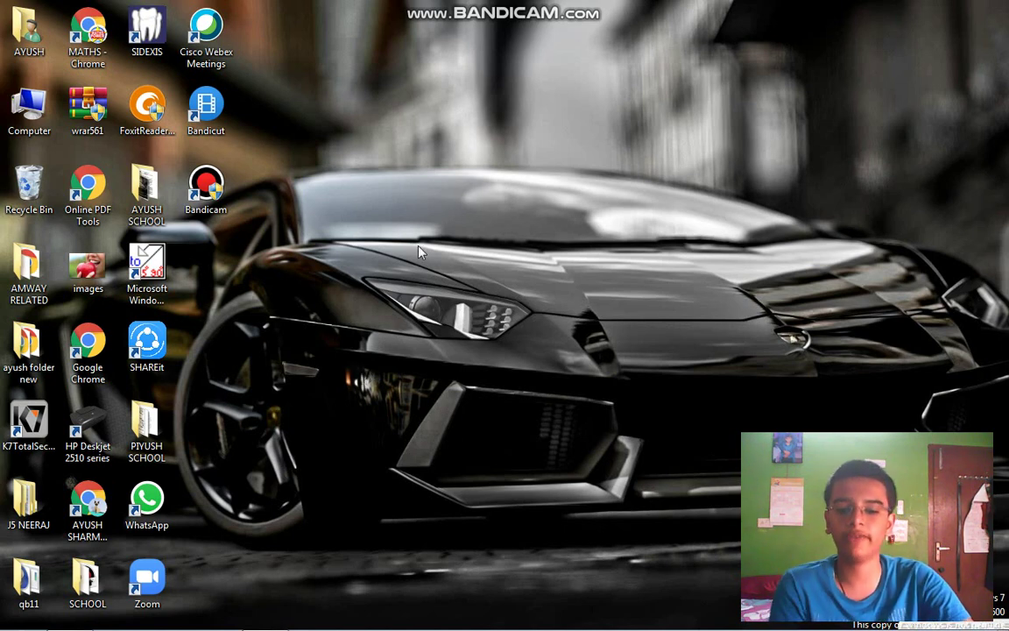
Open Chrome and search Google for "ZOOM APPLICATION FOR ANDROID 4 KITKAT"
mouse_move(230, 624)
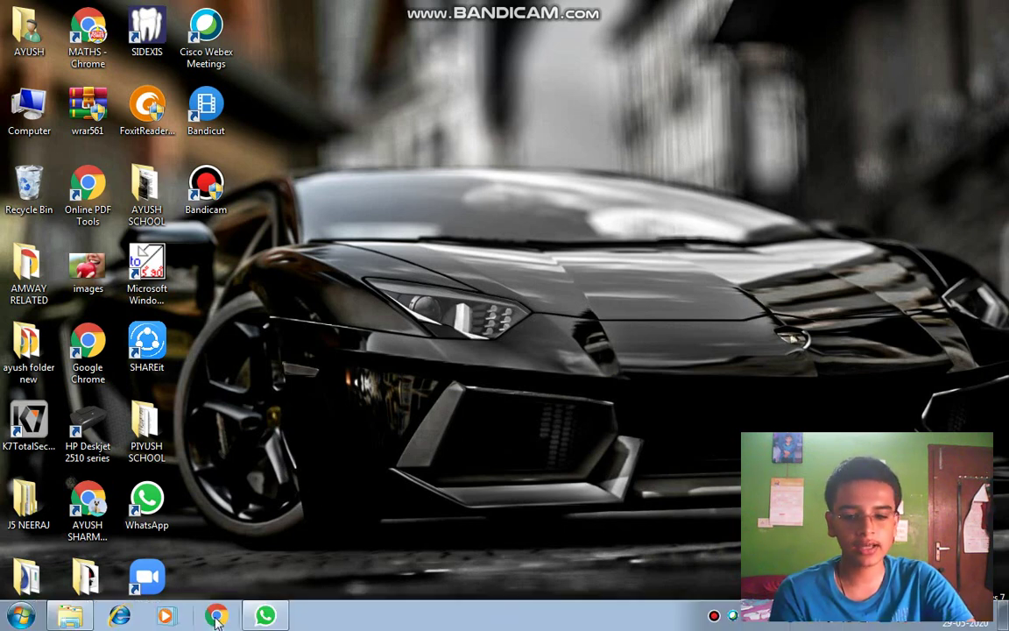
left_click(207, 614)
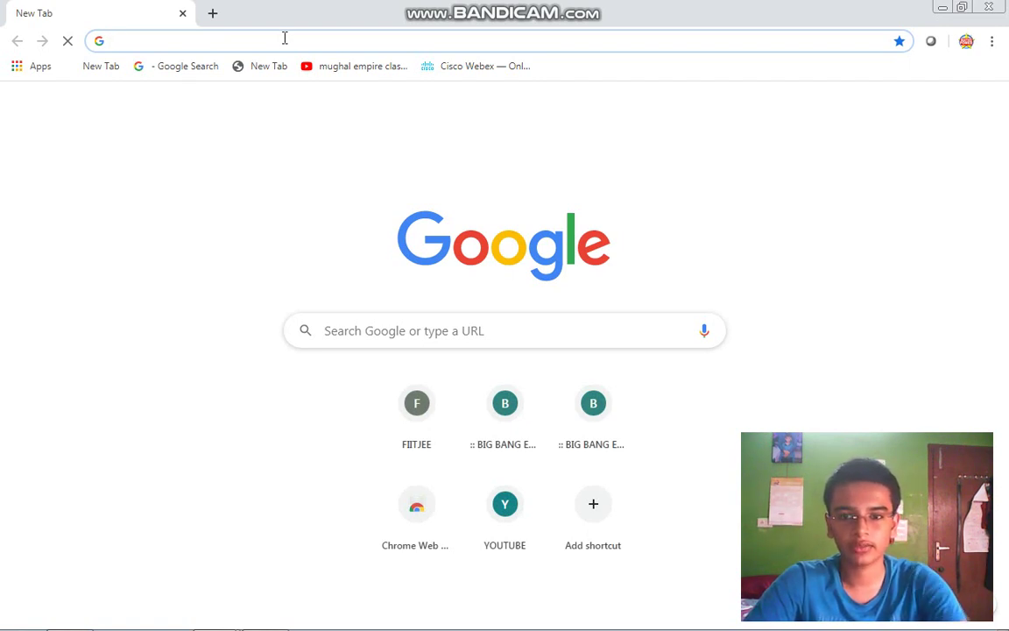
type("AZ")
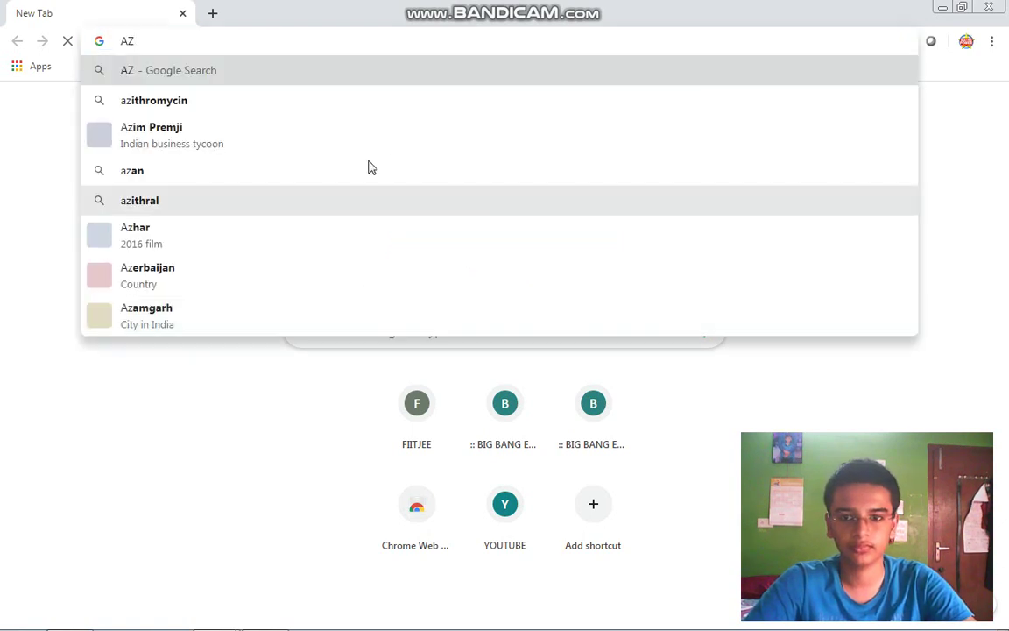
key("BackSpace")
key("BackSpace")
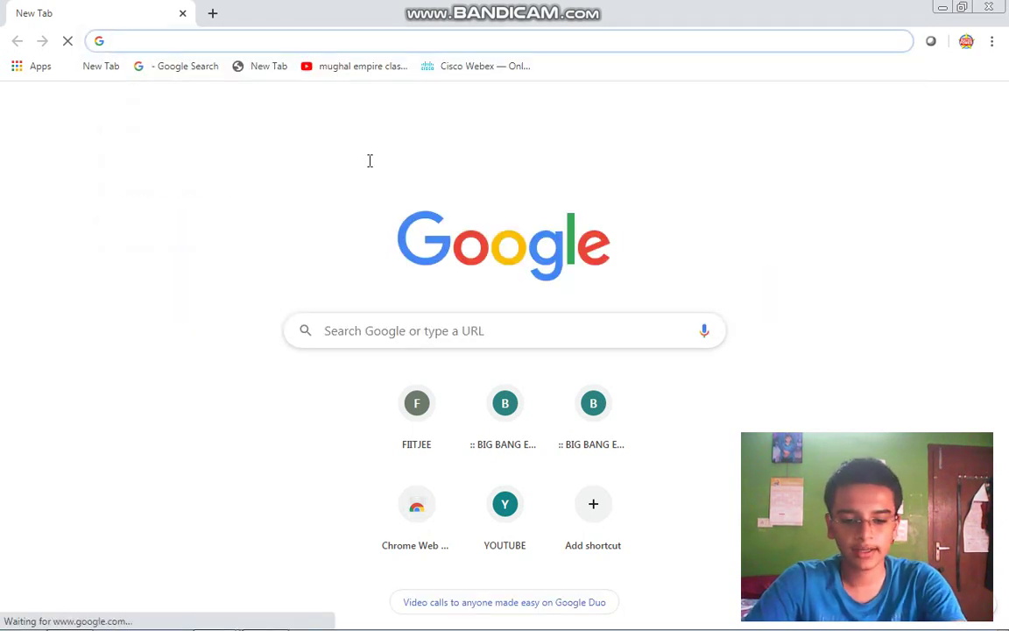
type("ZOOM")
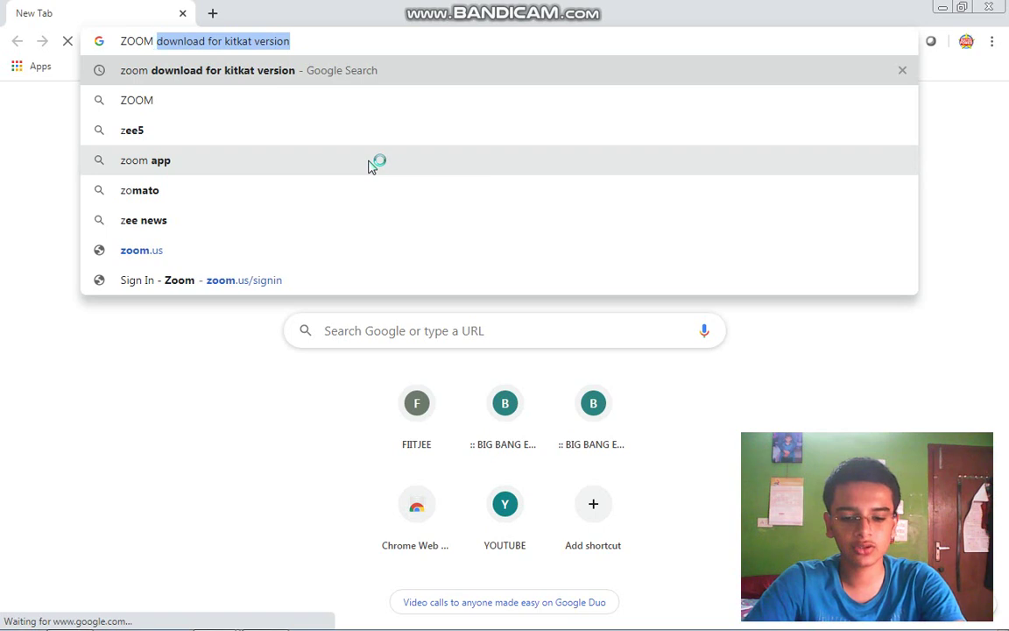
type(" APPLIC")
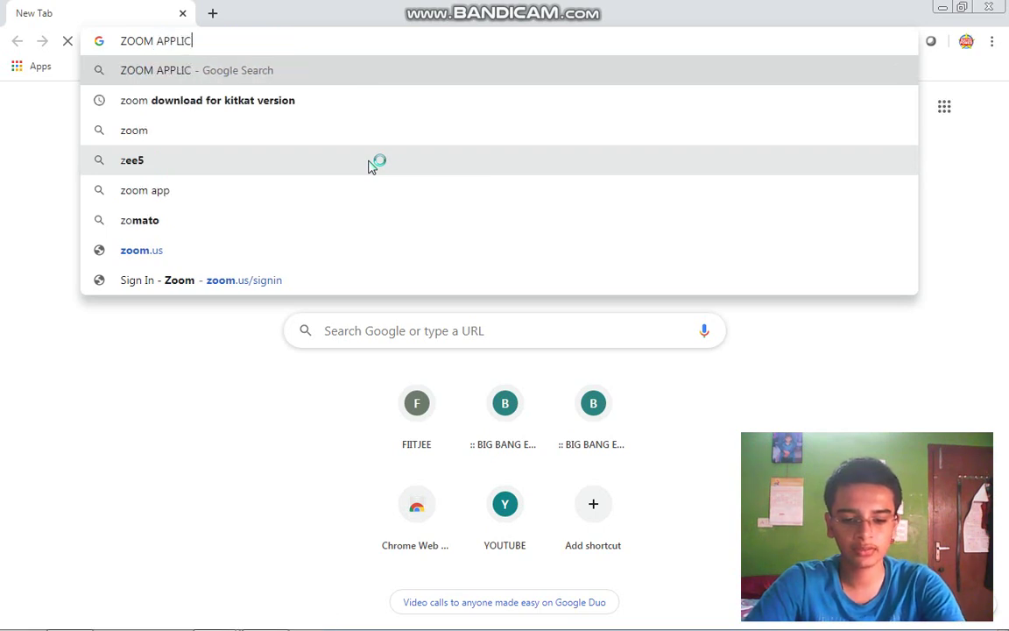
type("ATION ")
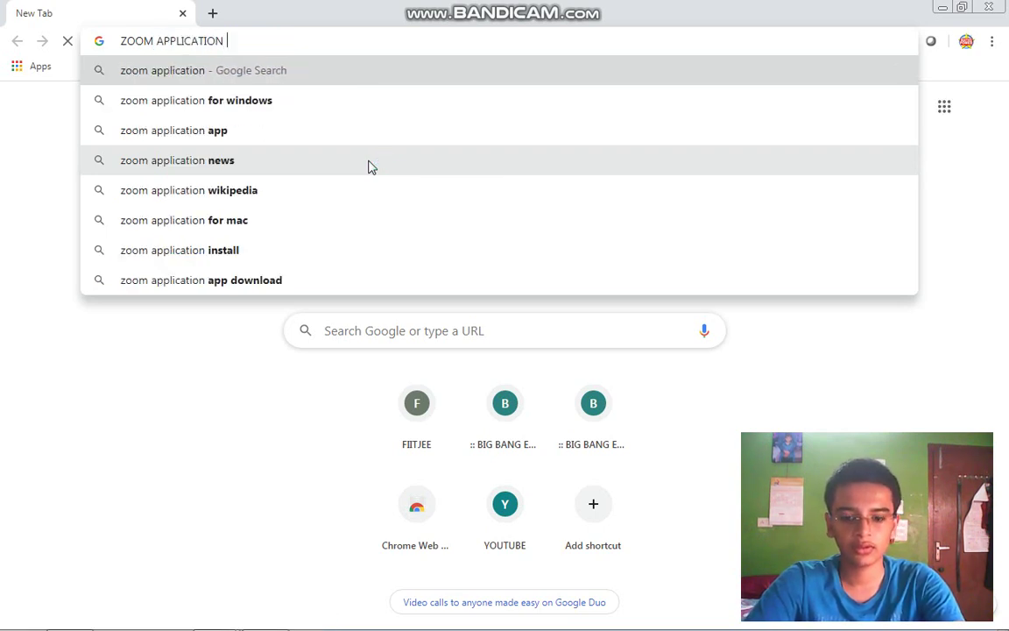
type("FOR ")
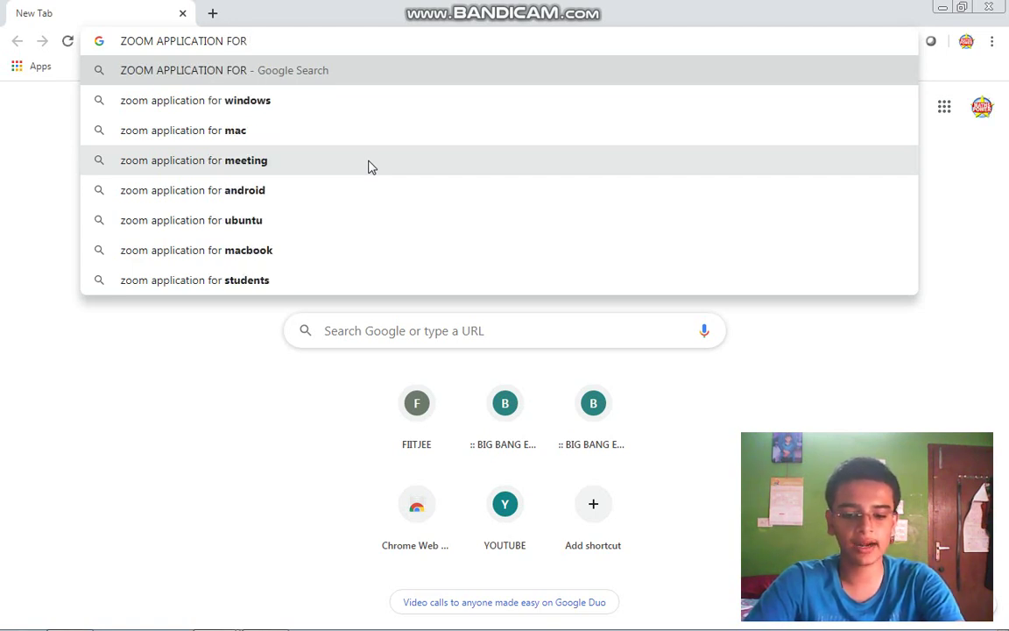
type("ANDROID")
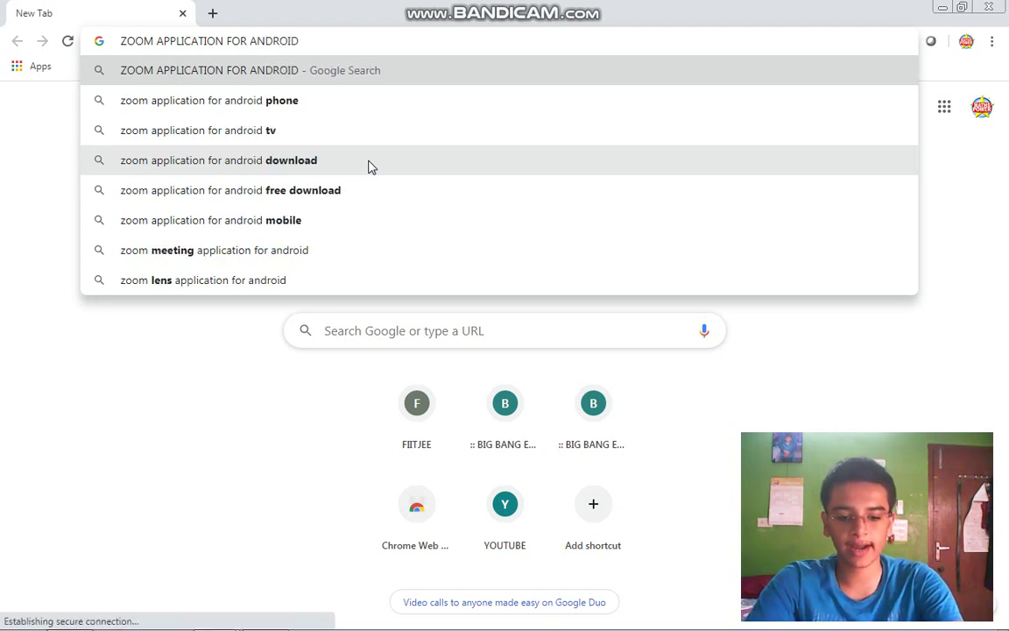
type(" 4 KITKAT")
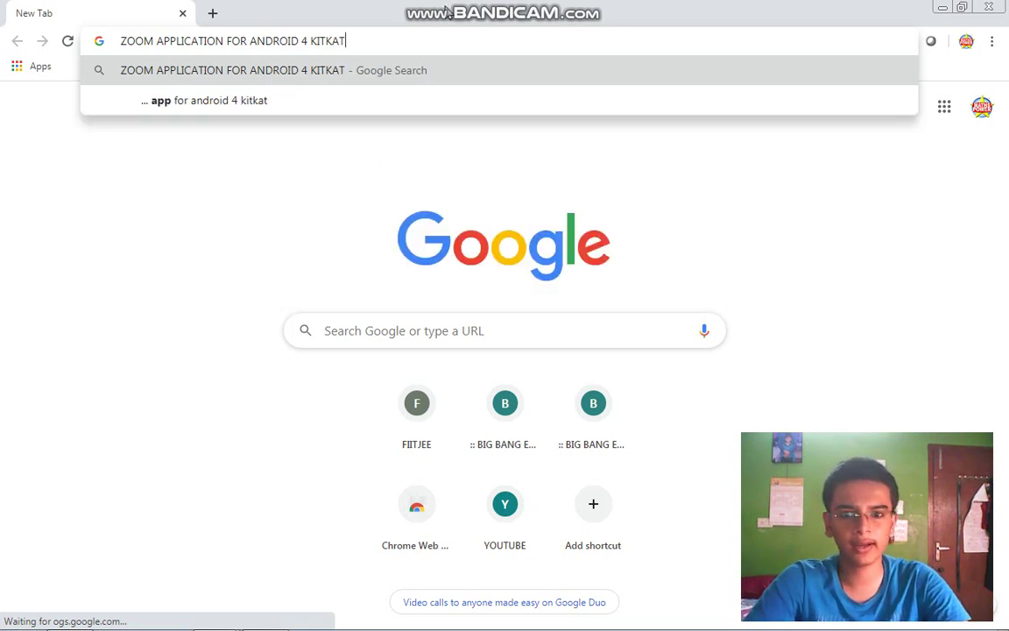
key("Return")
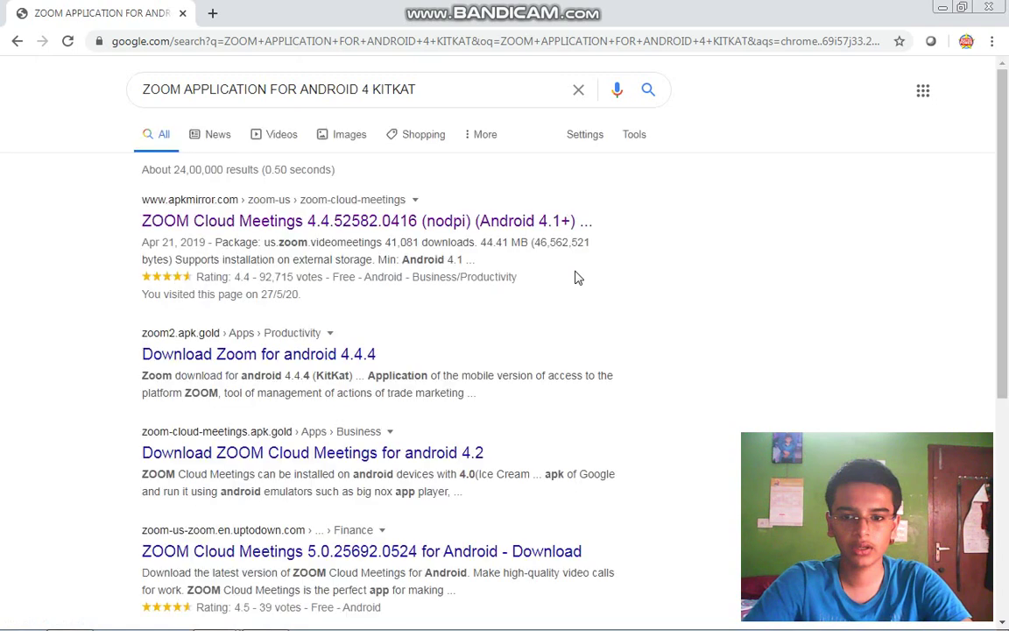
Open the APKMirror search result for ZOOM Cloud Meetings 4.4.52582.0416 (nodpi) (Android 4.1+)
left_click(230, 217)
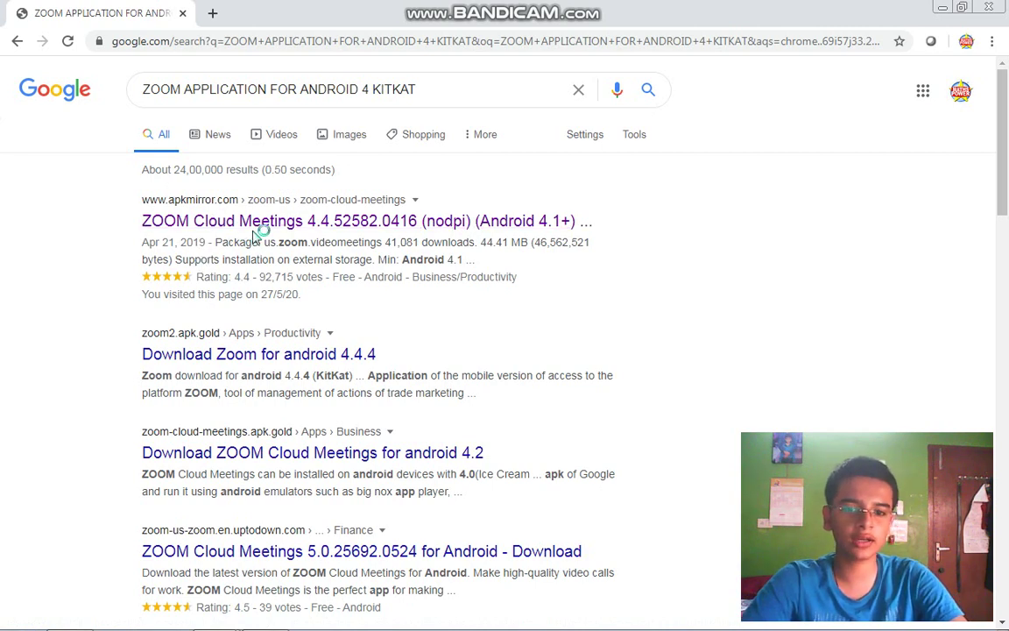
left_click(279, 225)
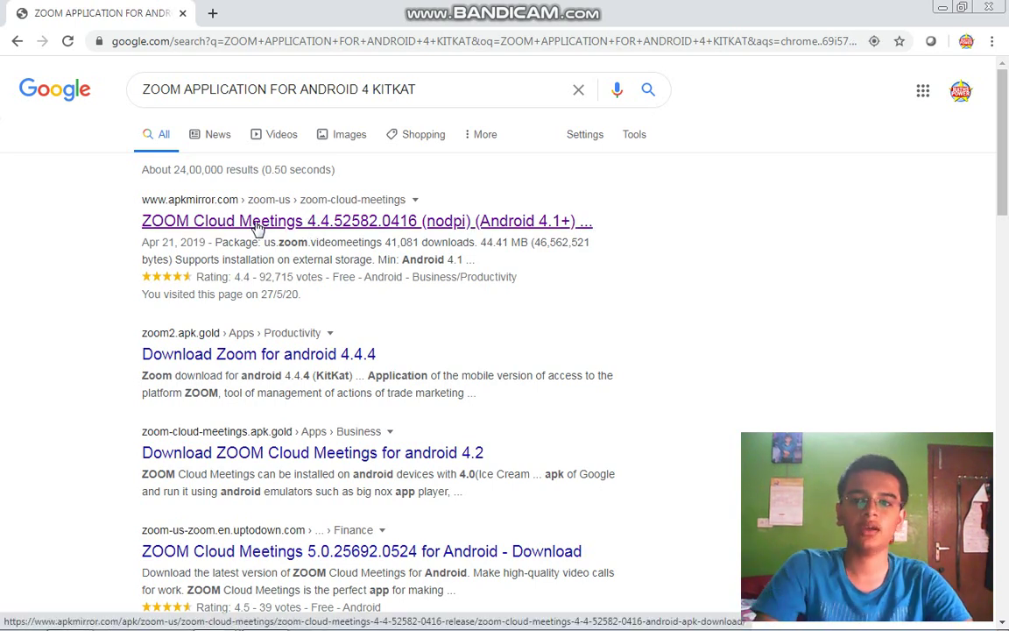
left_click(260, 224)
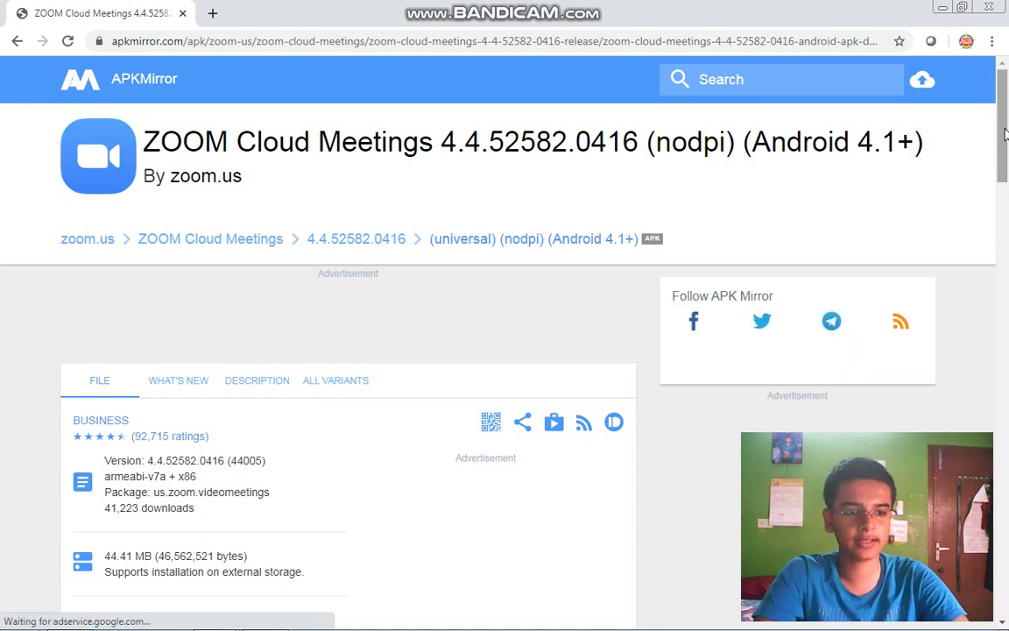
Download the ZOOM Cloud Meetings 4.4.52582.0416 APK and save it to the Desktop
scroll(1005, 153, "down", 1)
scroll(1005, 143, "down", 6)
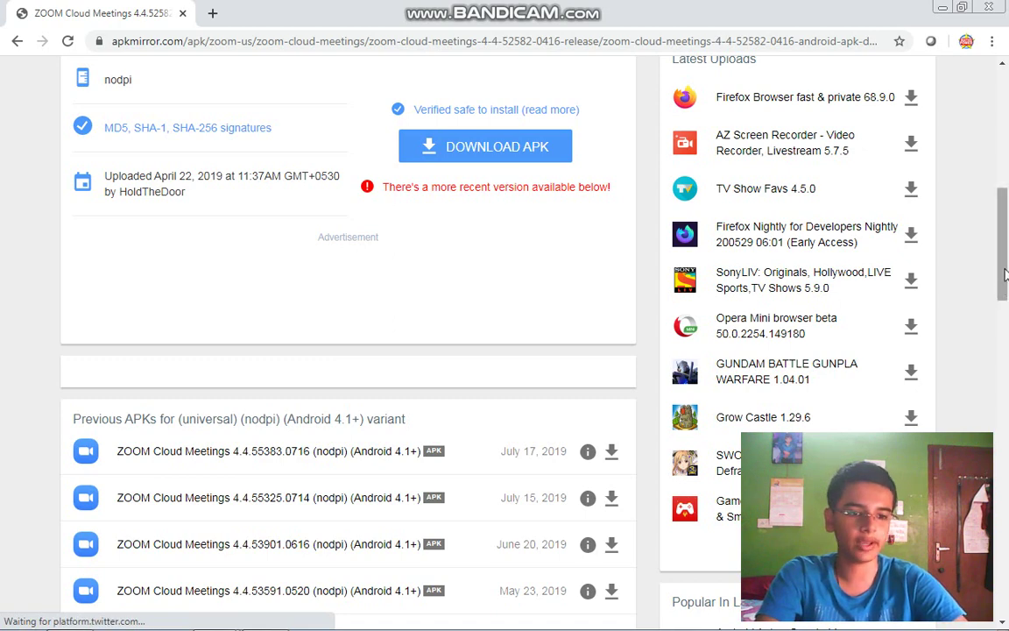
mouse_move(1003, 285)
left_mouse_down()
mouse_move(1003, 253)
mouse_move(1003, 269)
left_mouse_up()
left_click_drag(1001, 288, 1000, 273)
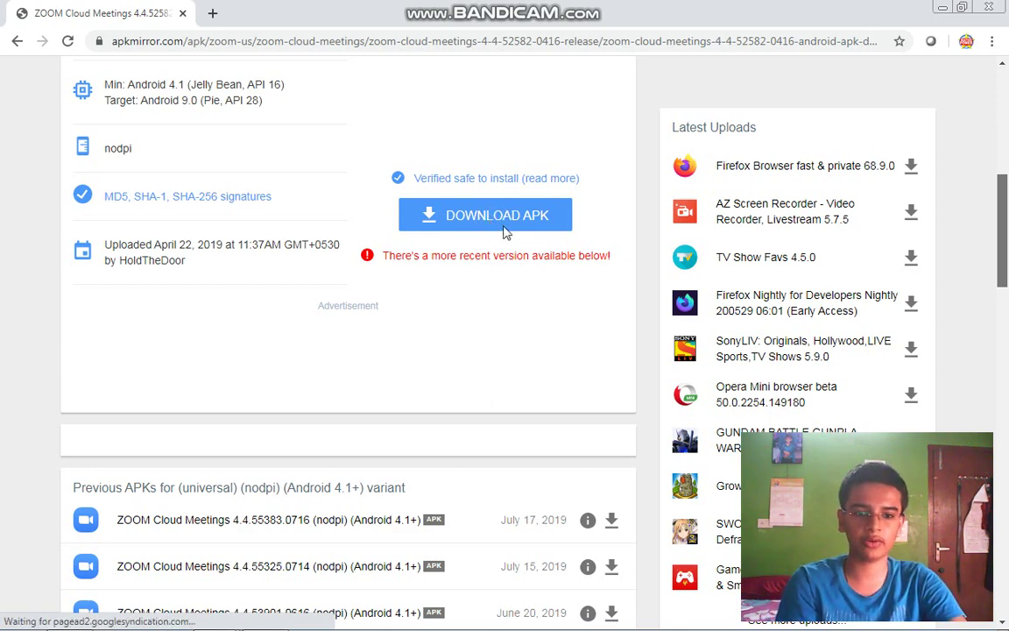
left_click_drag(1004, 192, 1003, 158)
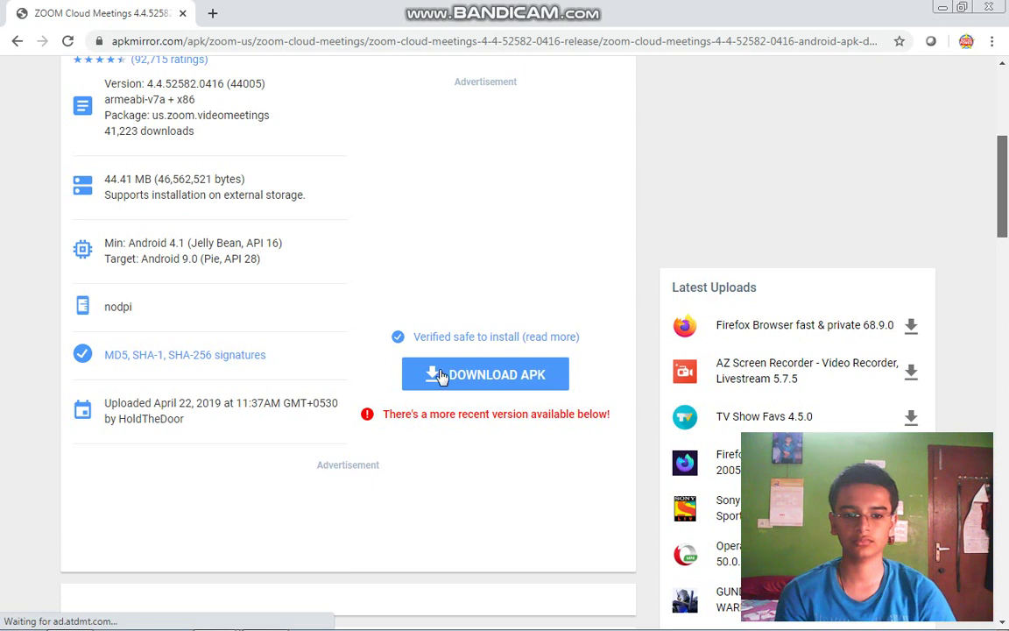
left_click(441, 375)
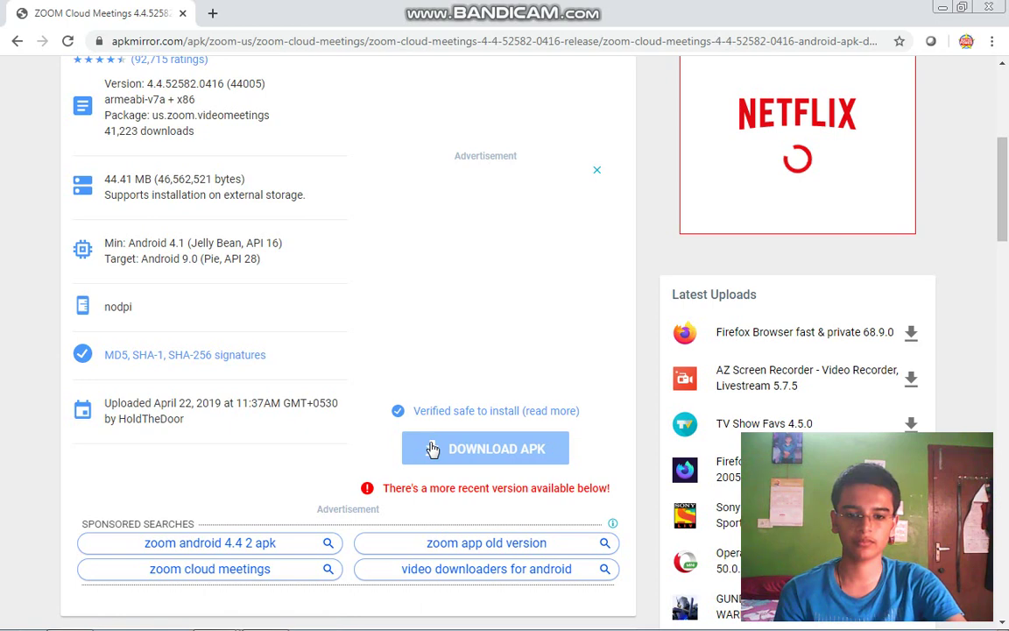
left_click(432, 449)
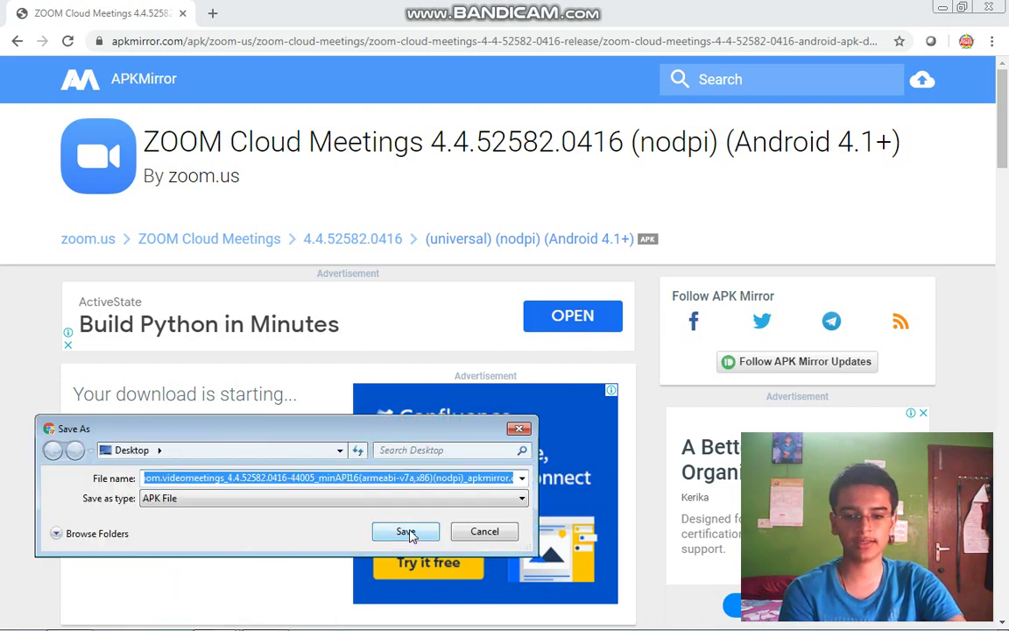
left_click(406, 532)
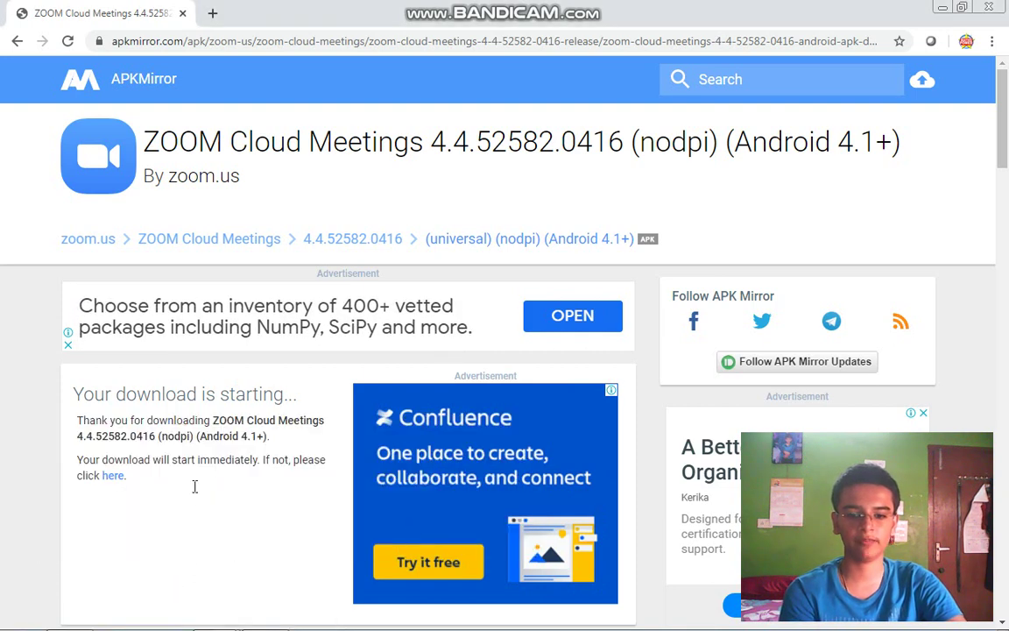
Return to the desktop and view the copy option for the Zoom download file without applying it
mouse_move(362, 629)
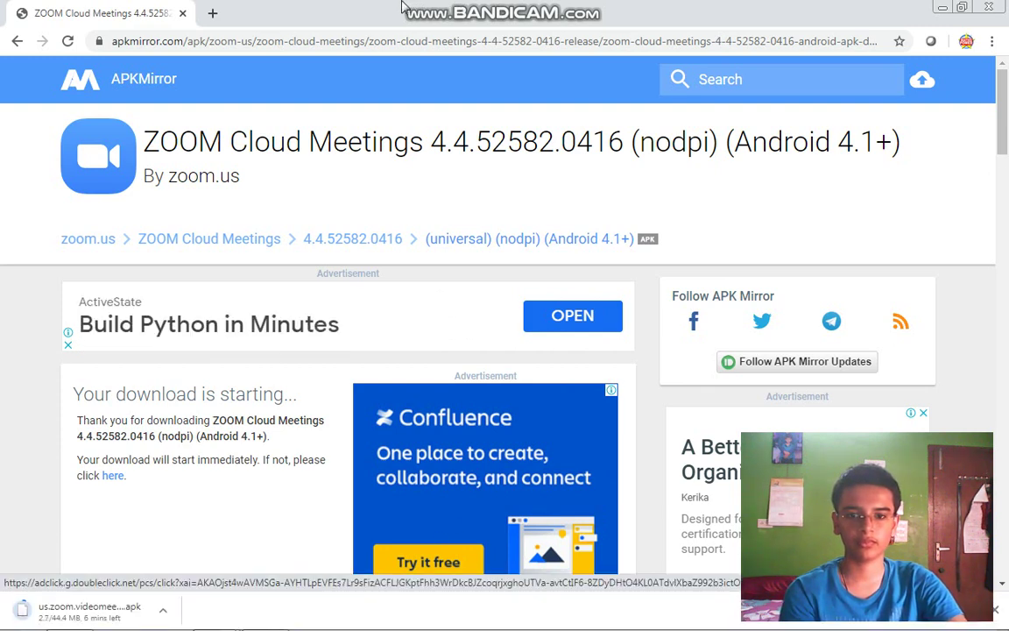
mouse_move(402, 7)
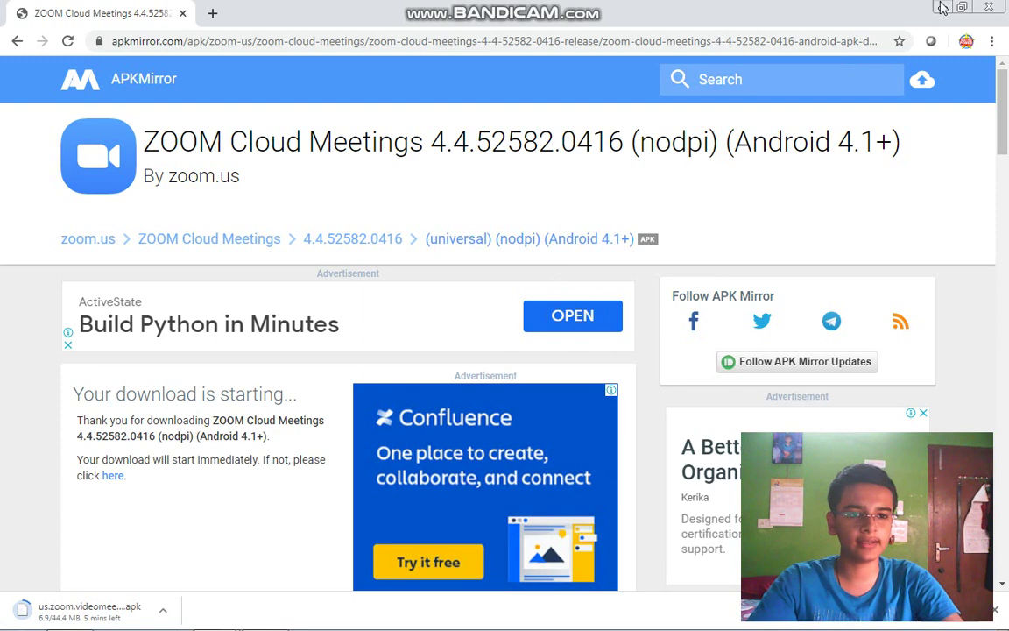
key("ctrl+n")
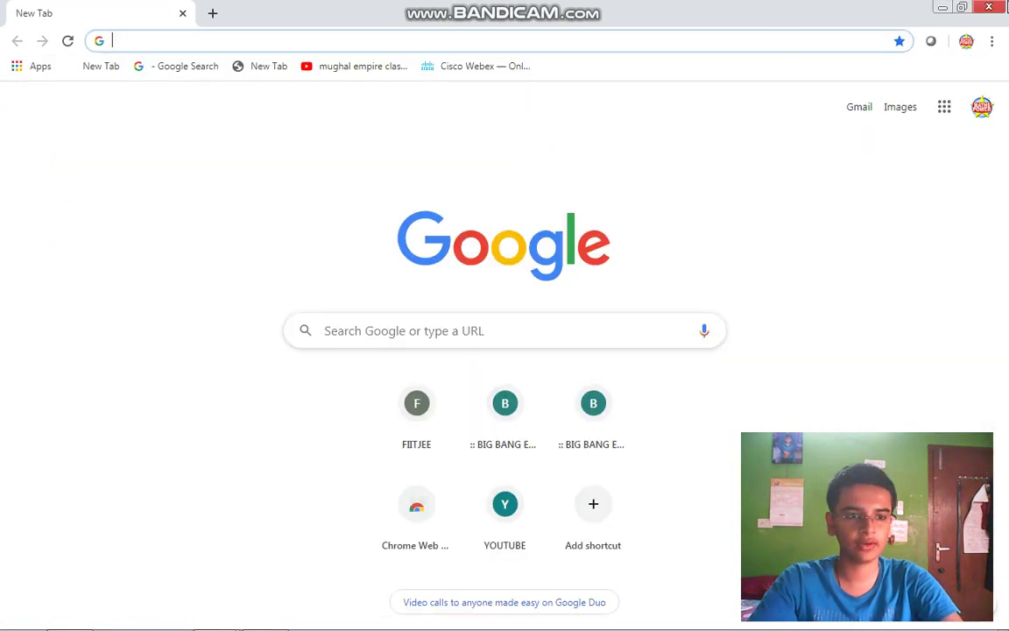
key("super+d")
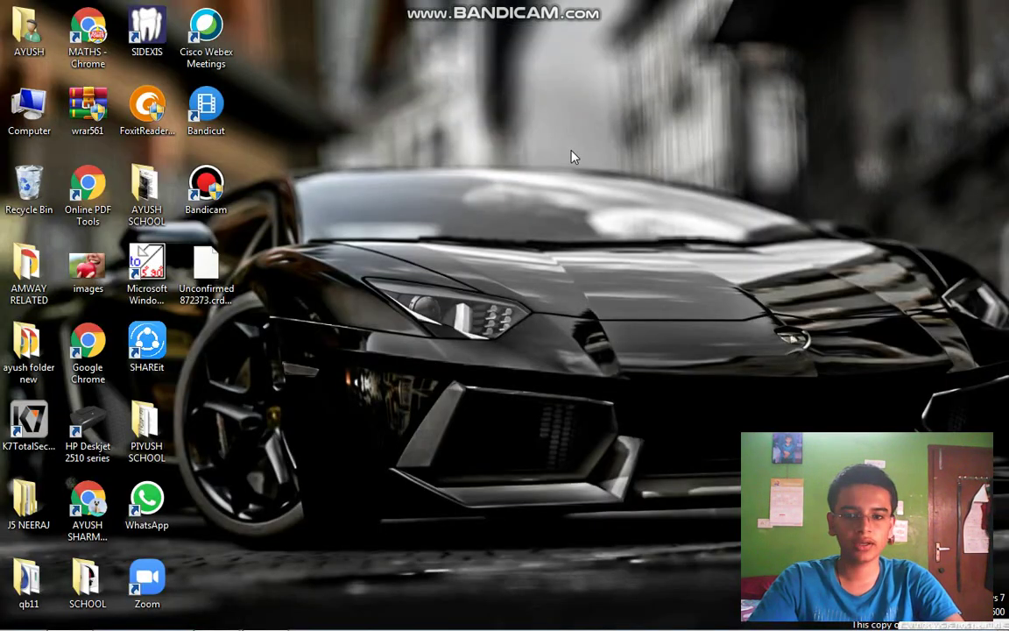
right_click(220, 284)
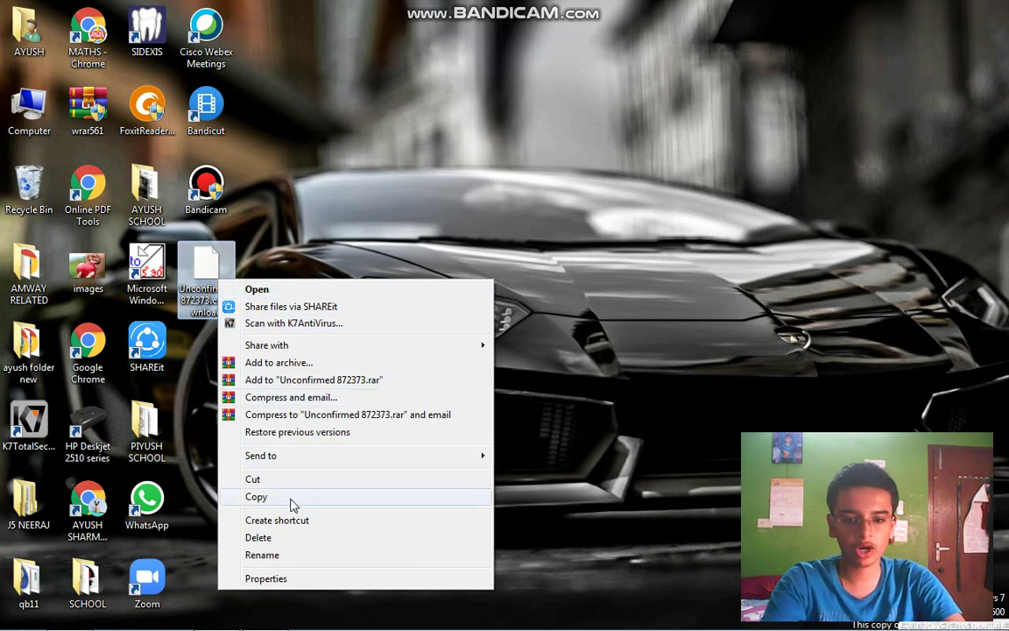
left_click(385, 230)
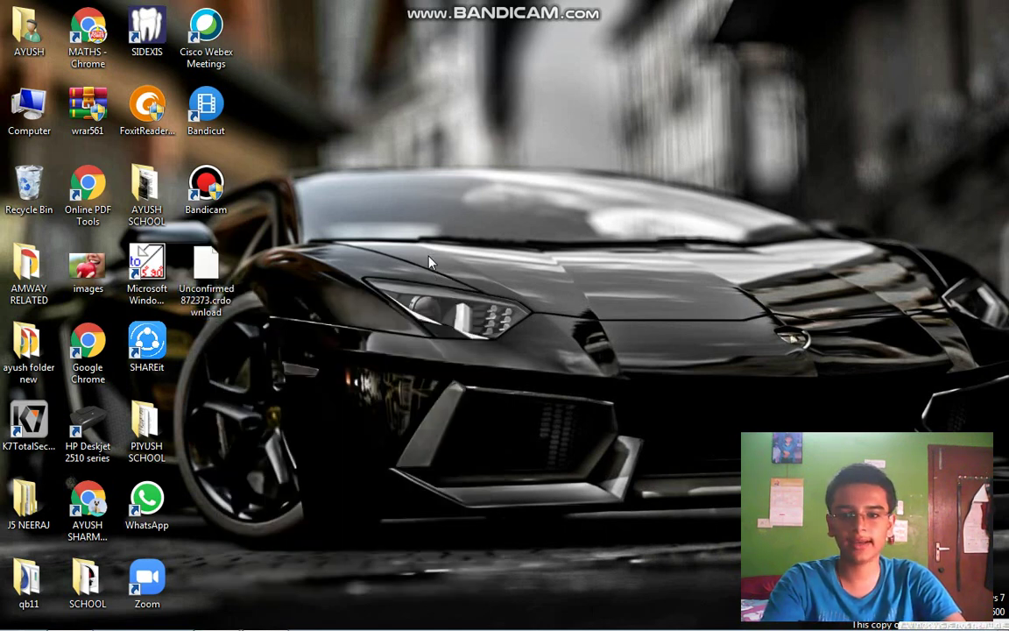
Open Computer in a maximized window and browse to the Tablet storage of the connected portable device
double_click(44, 109)
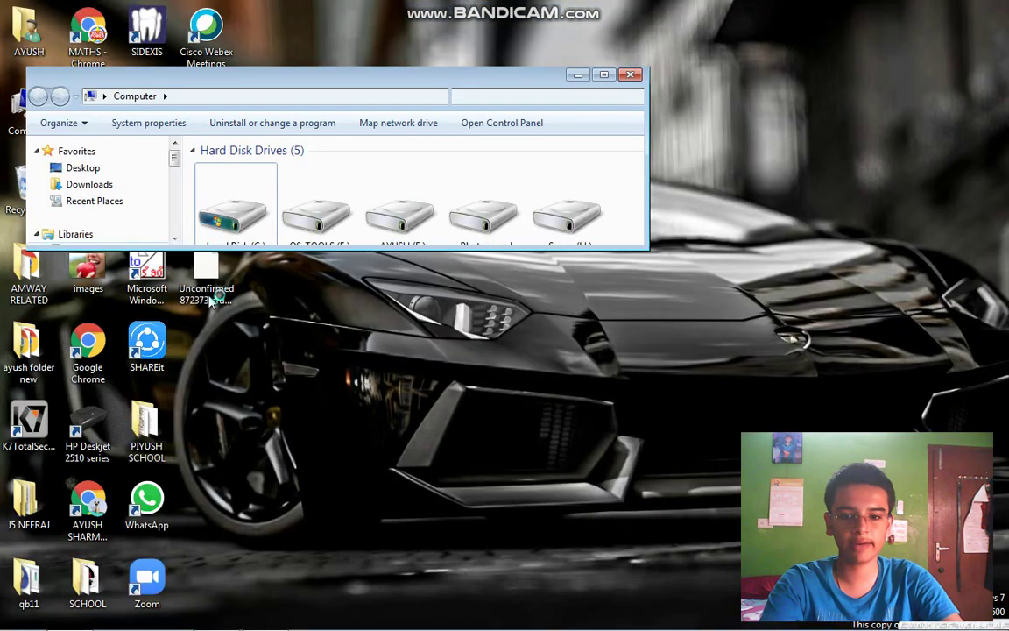
left_click(602, 77)
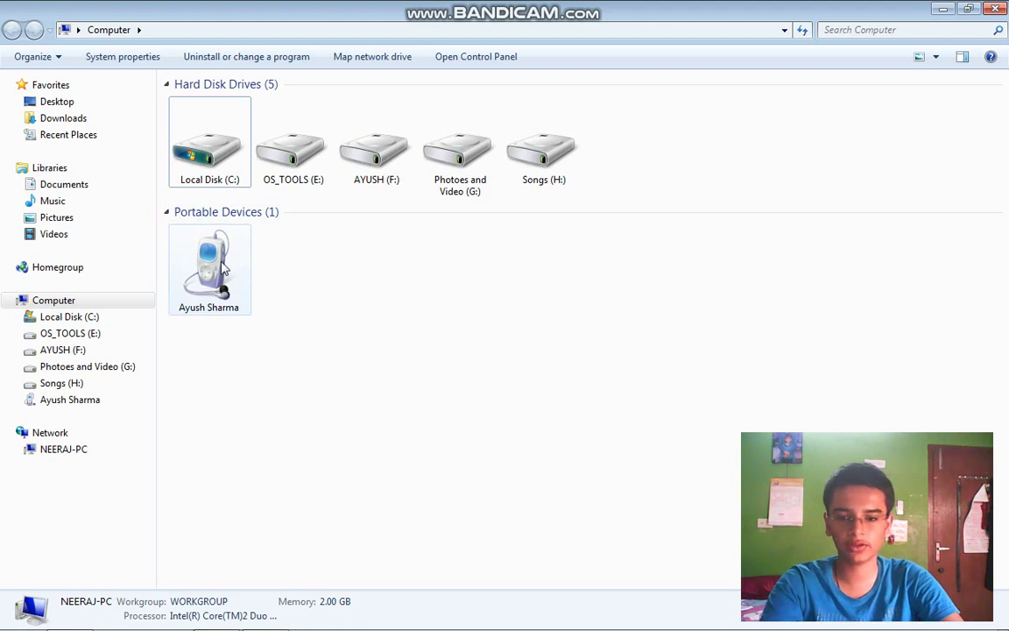
left_click(199, 234)
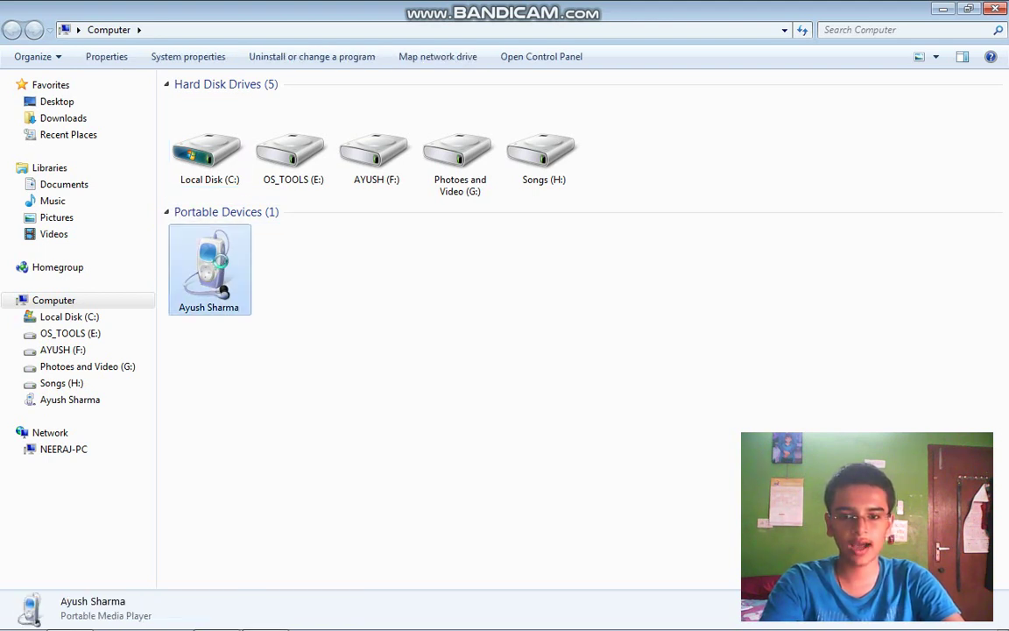
double_click(222, 269)
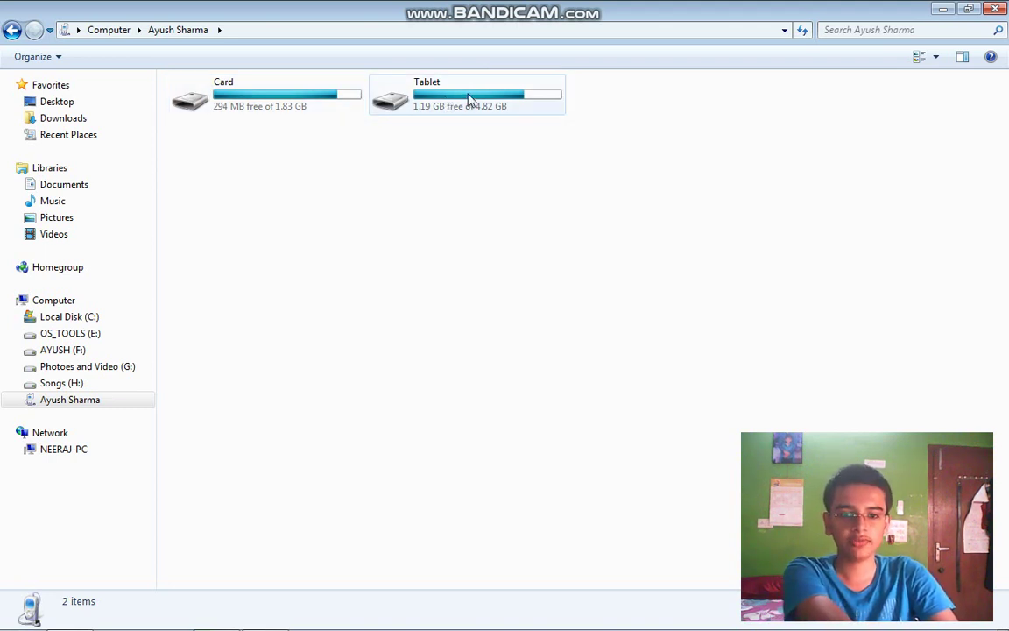
left_click(470, 100)
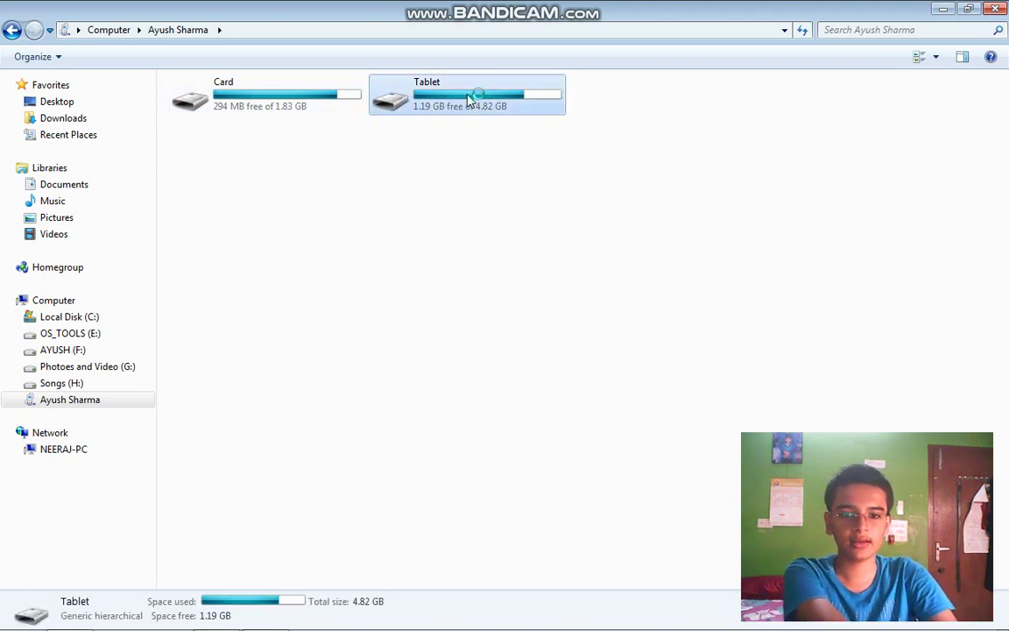
double_click(469, 102)
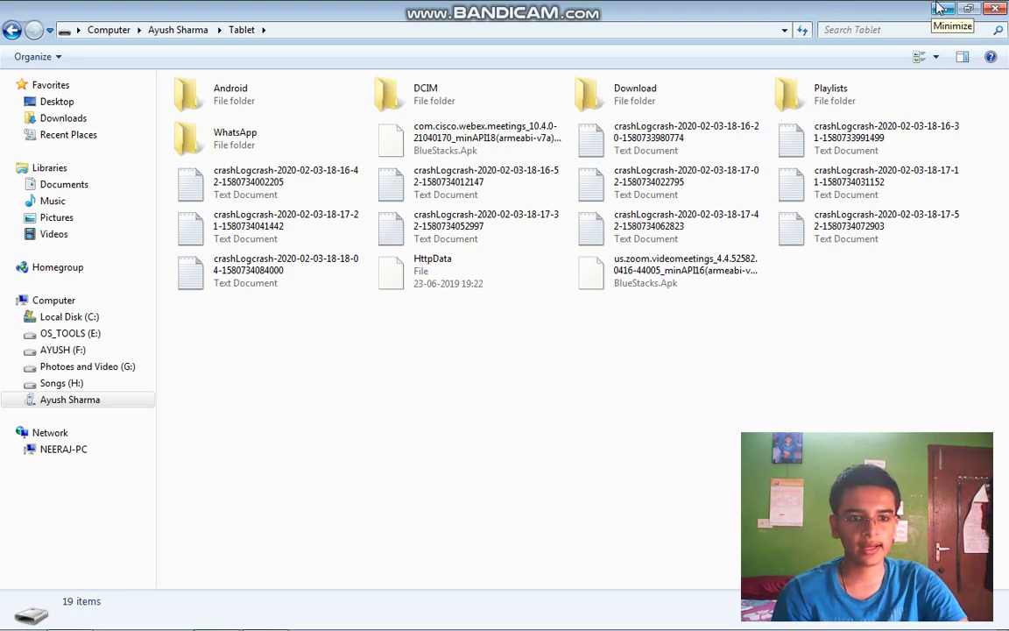
View the paste option in the Tablet storage without applying it, and close the file window
right_click(623, 357)
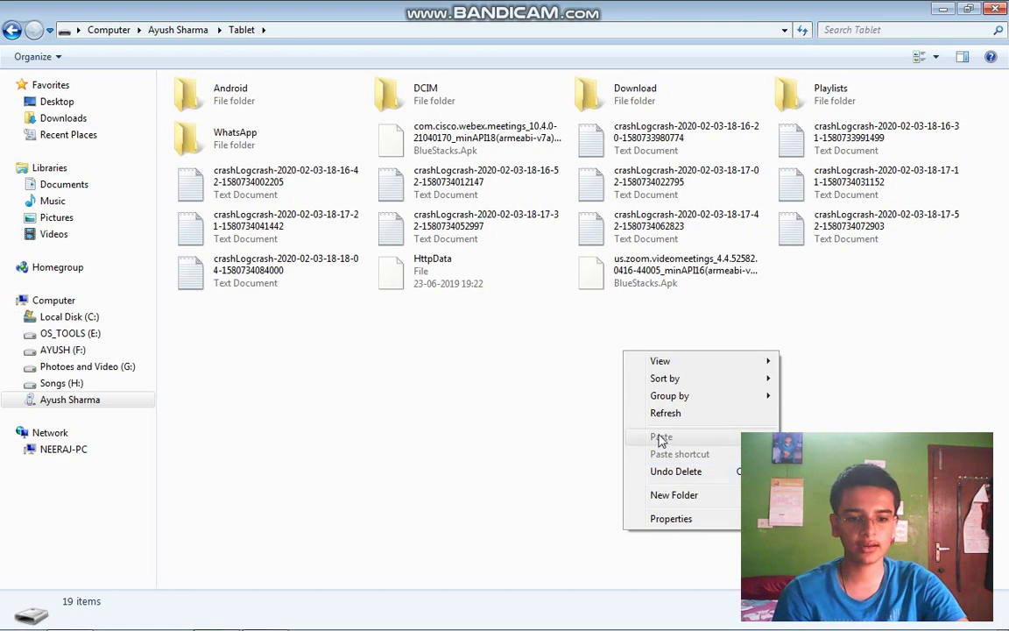
left_click(587, 429)
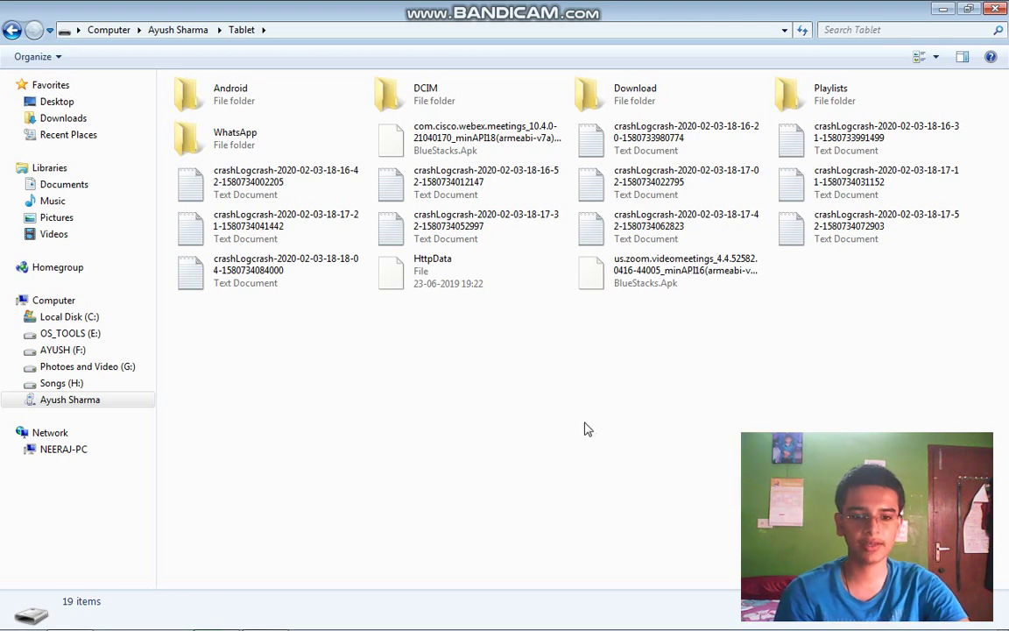
left_click(998, 8)
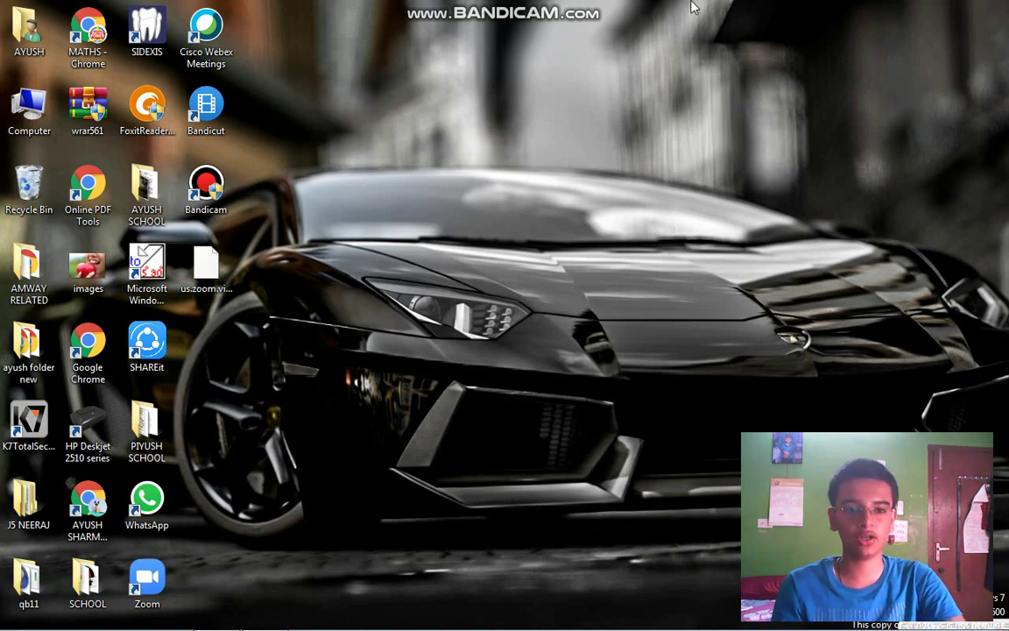
mouse_move(559, 7)
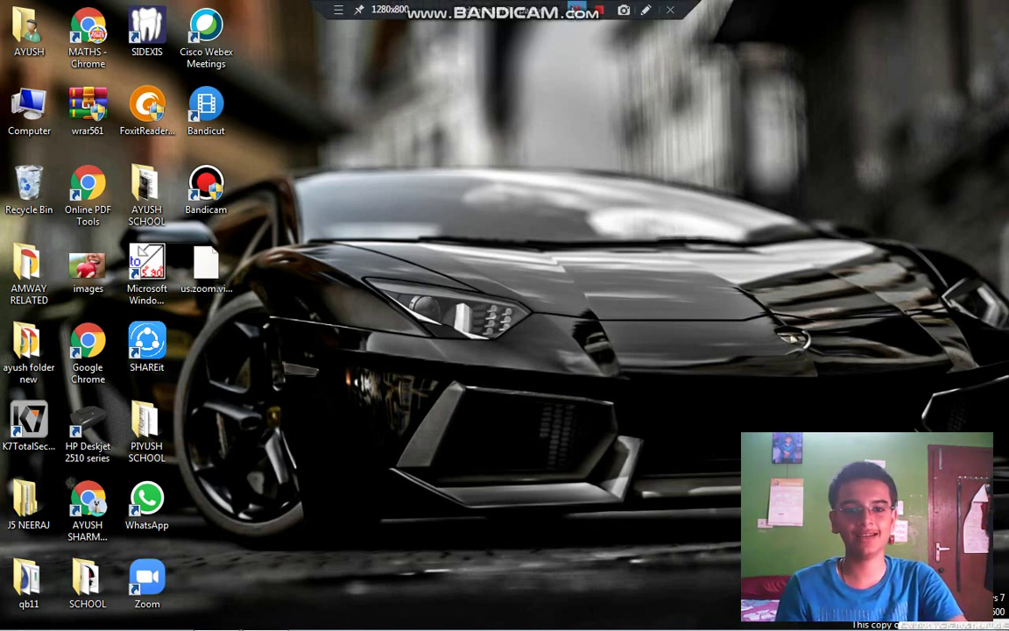